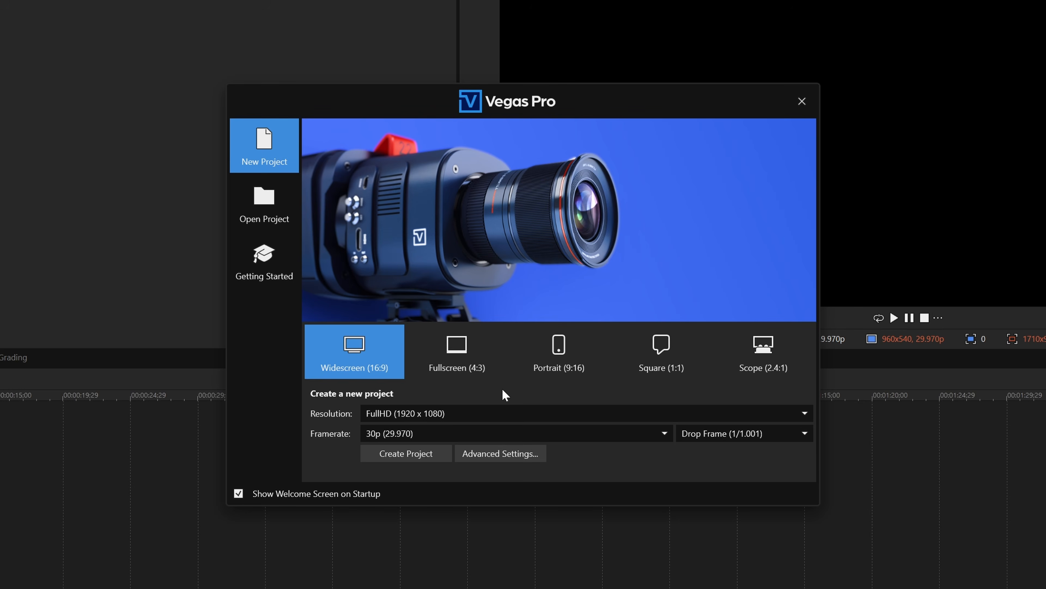
- Set the new widescreen project to UHD (3840 x 2160) resolution at 25p with Full Frame timing
{"action": "left_click", "coordinate": [516, 410]}
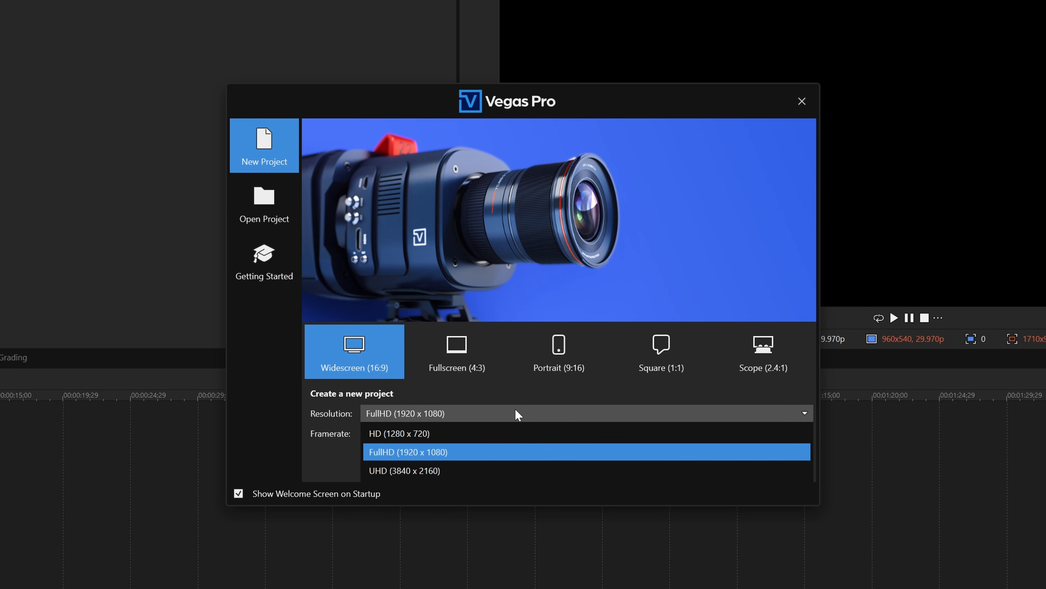
{"action": "left_click", "coordinate": [490, 470]}
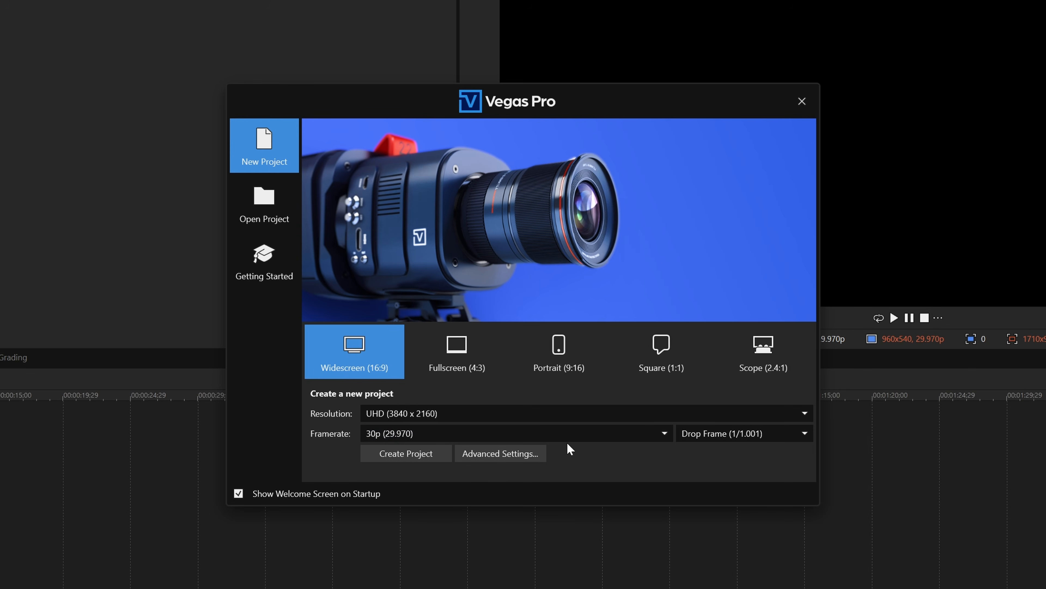
{"action": "left_click", "coordinate": [564, 432]}
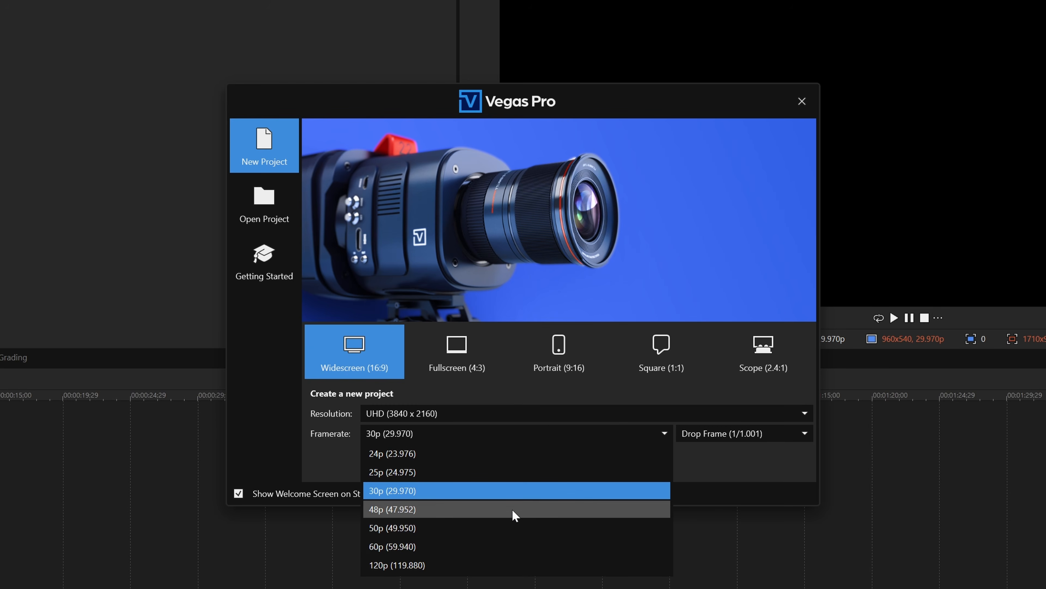
{"action": "left_click", "coordinate": [474, 473]}
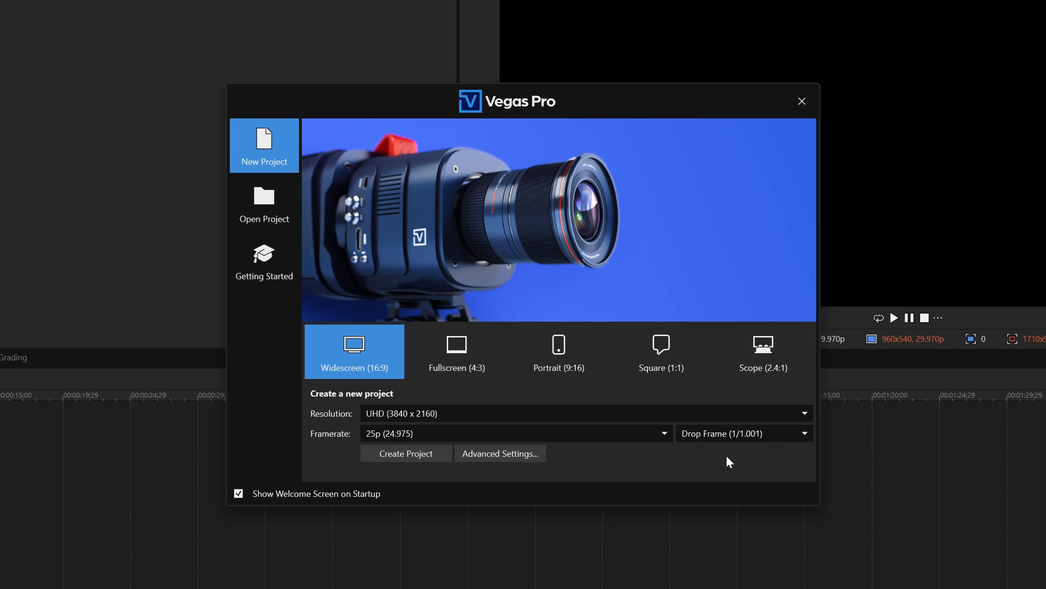
{"action": "left_click", "coordinate": [785, 434]}
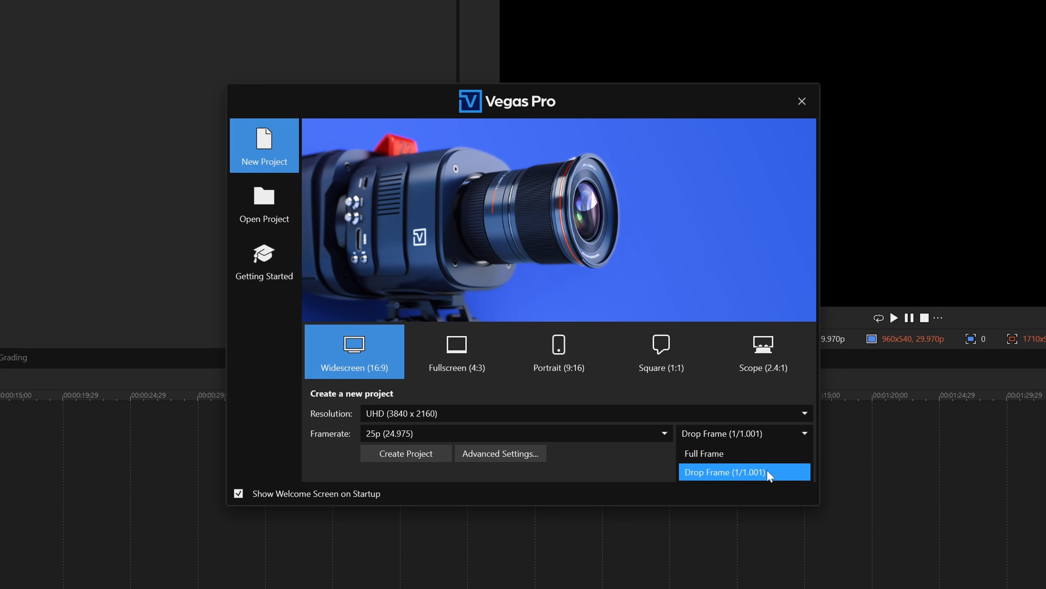
{"action": "left_click", "coordinate": [740, 454]}
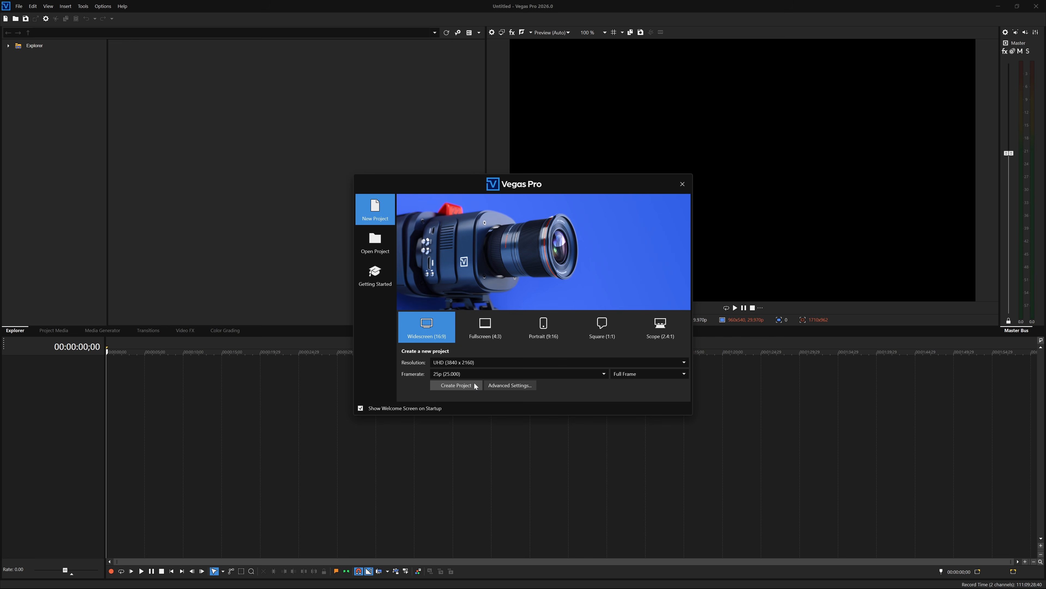
- In the advanced new project settings, choose the QFHD 24p (3840x2160) template and set the frame rate to 25.000 (PAL)
{"action": "left_click", "coordinate": [494, 383]}
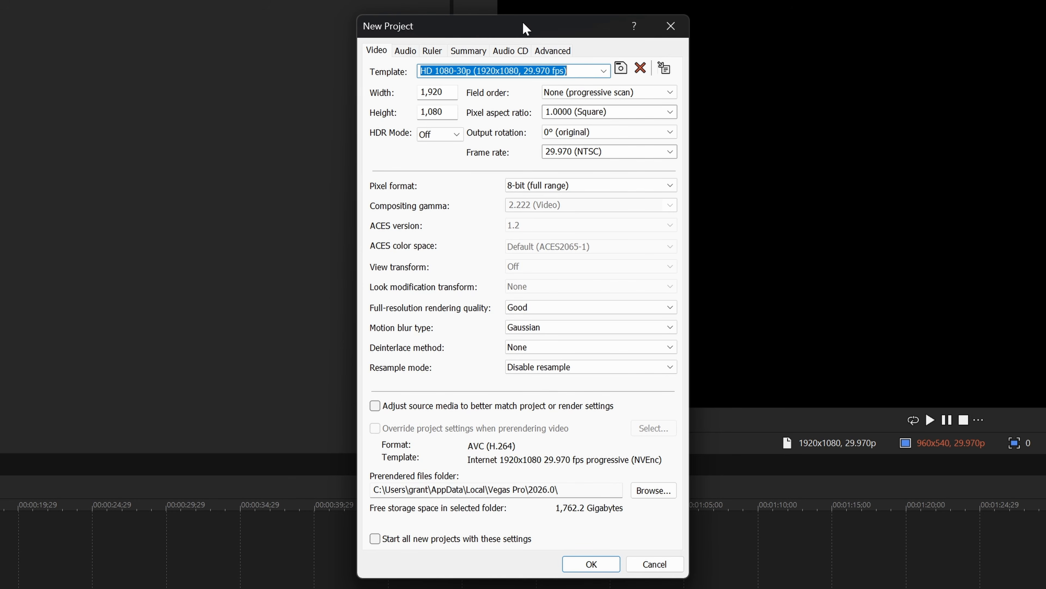
{"action": "left_click", "coordinate": [604, 71]}
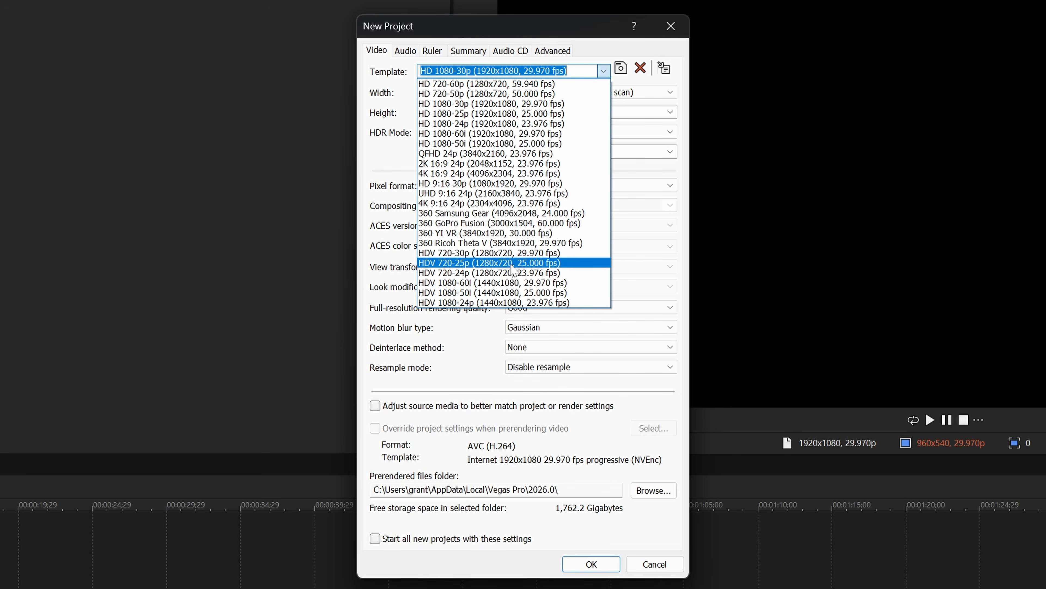
{"action": "left_click", "coordinate": [522, 153]}
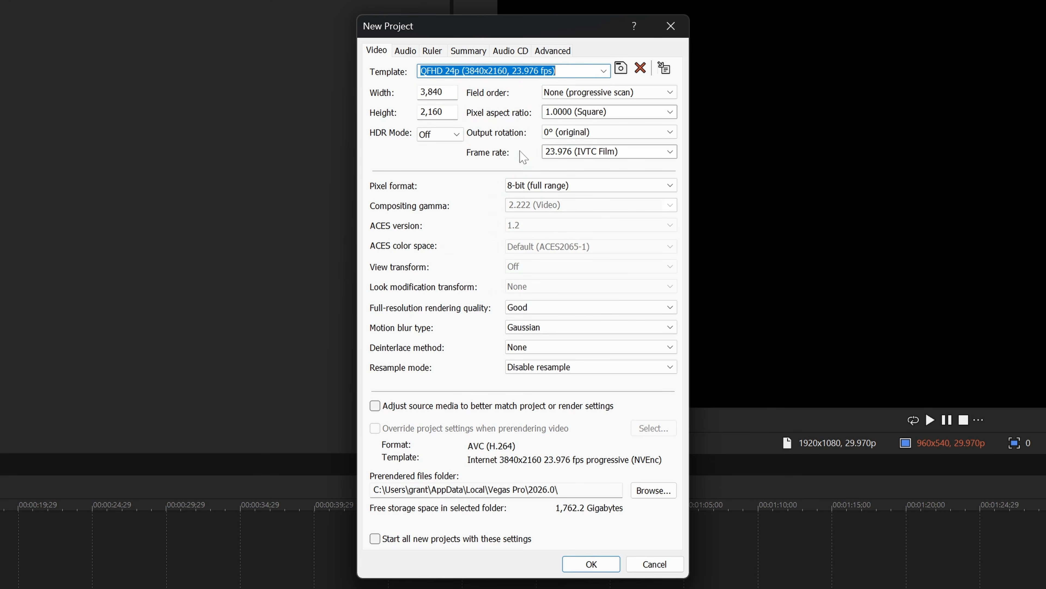
{"action": "left_click", "coordinate": [631, 152]}
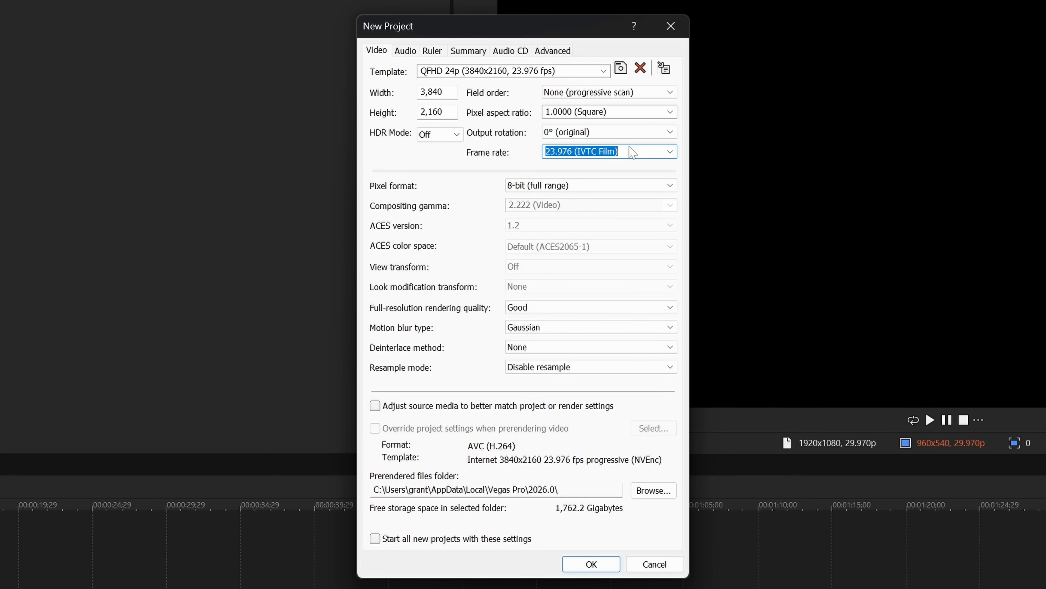
{"action": "left_click", "coordinate": [671, 151]}
{"action": "left_click", "coordinate": [632, 225]}
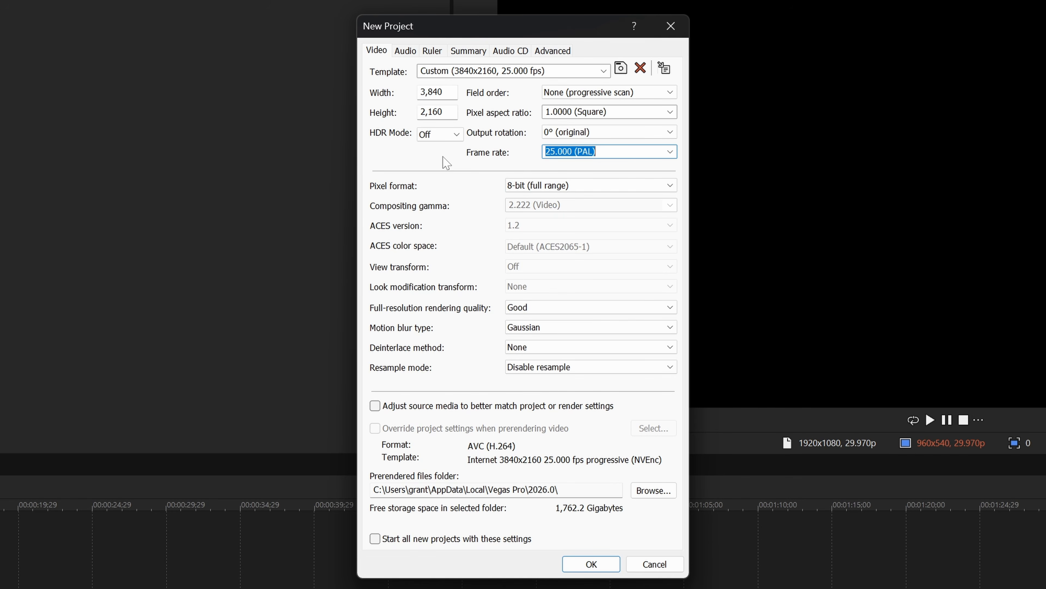
- Save the video settings as a template named "UHD Landscape (3840x2160, 25.000 fps)" and create the project with them
{"action": "left_click", "coordinate": [449, 71]}
{"action": "left_click", "coordinate": [449, 71]}
{"action": "left_click_drag", "start_coordinate": [449, 71], "coordinate": [433, 72]}
{"action": "left_click_drag", "start_coordinate": [432, 72], "coordinate": [394, 73]}
{"action": "type", "text": "UHD Landscape"}
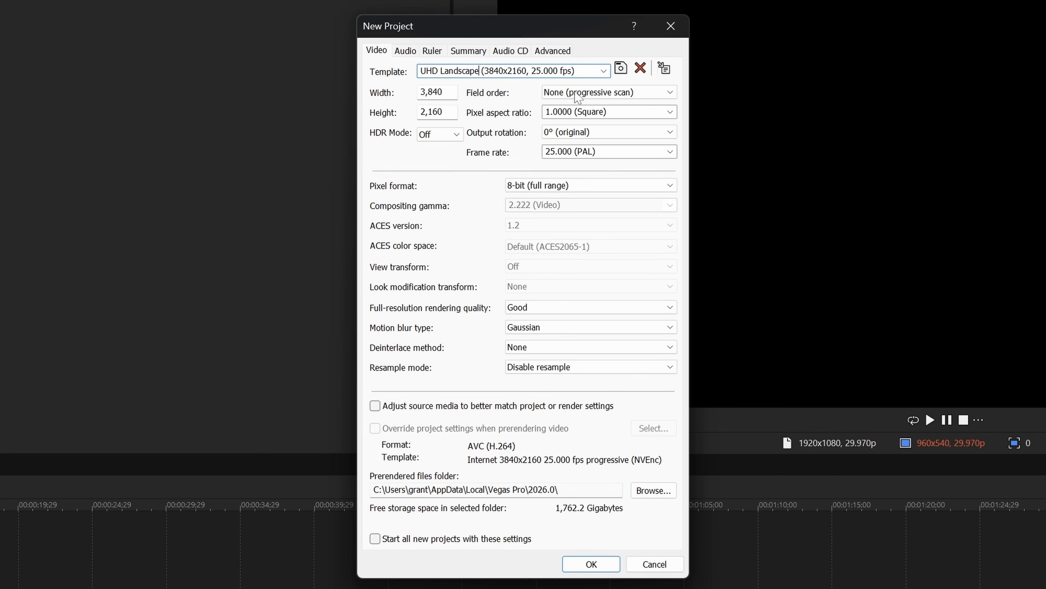
{"action": "left_click", "coordinate": [620, 66]}
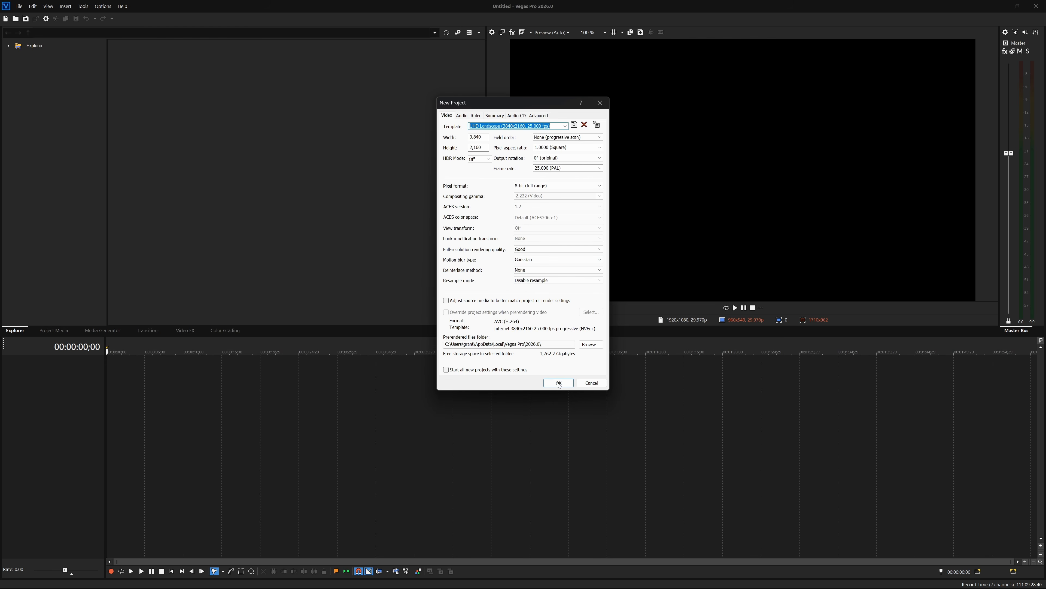
{"action": "left_click", "coordinate": [559, 382]}
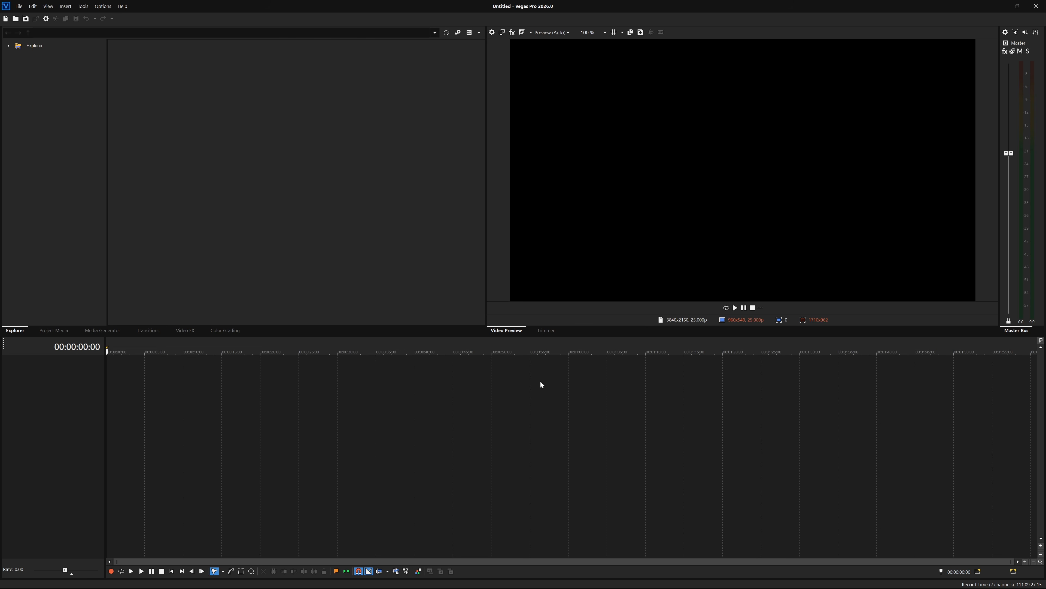
- Review the video settings in the project properties, accessible from both the main window and the video preview
{"action": "left_click", "coordinate": [46, 18]}
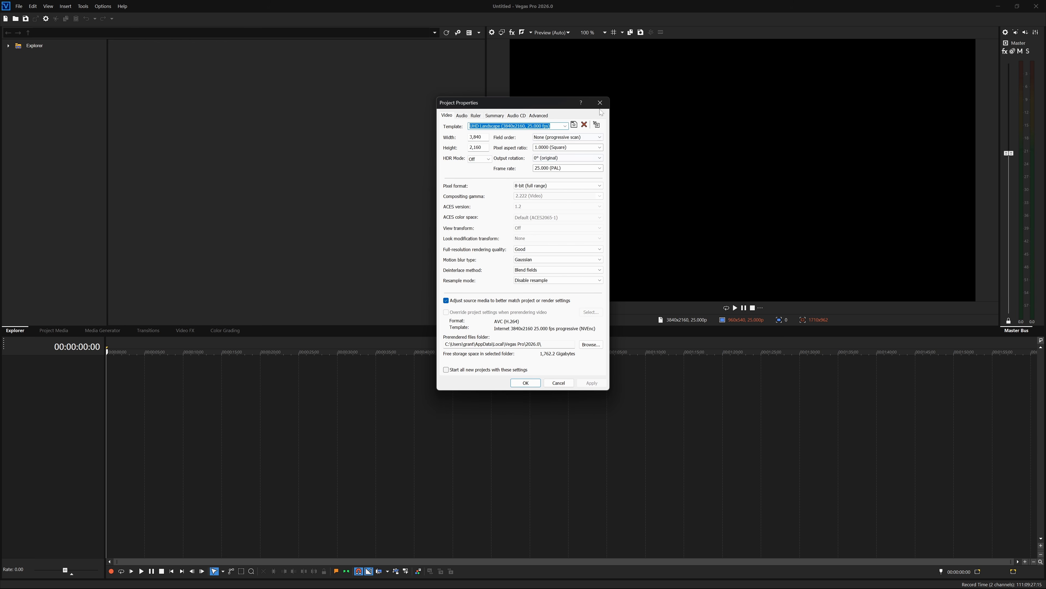
{"action": "left_click", "coordinate": [525, 383]}
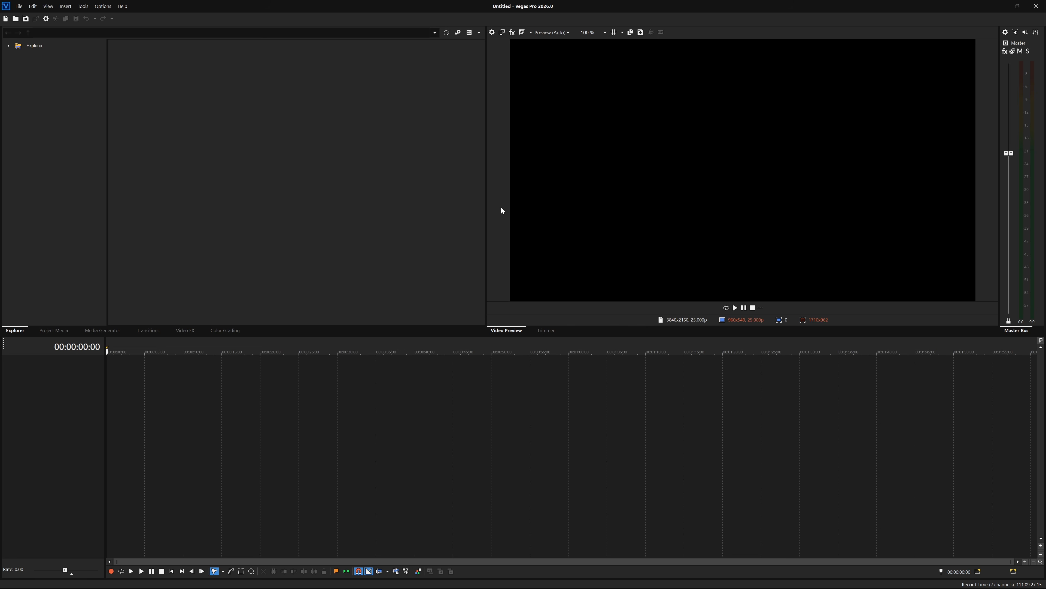
{"action": "left_click", "coordinate": [492, 33]}
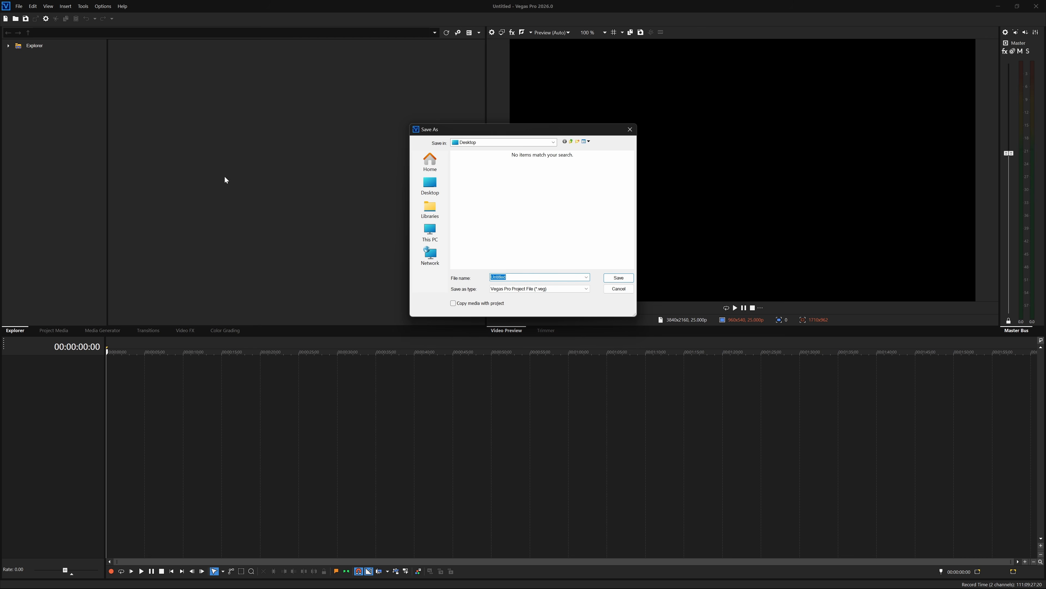
- Save the project to the Desktop as My_First_Edit
{"action": "type", "text": "My_First_Edit"}
{"action": "left_click", "coordinate": [610, 279]}
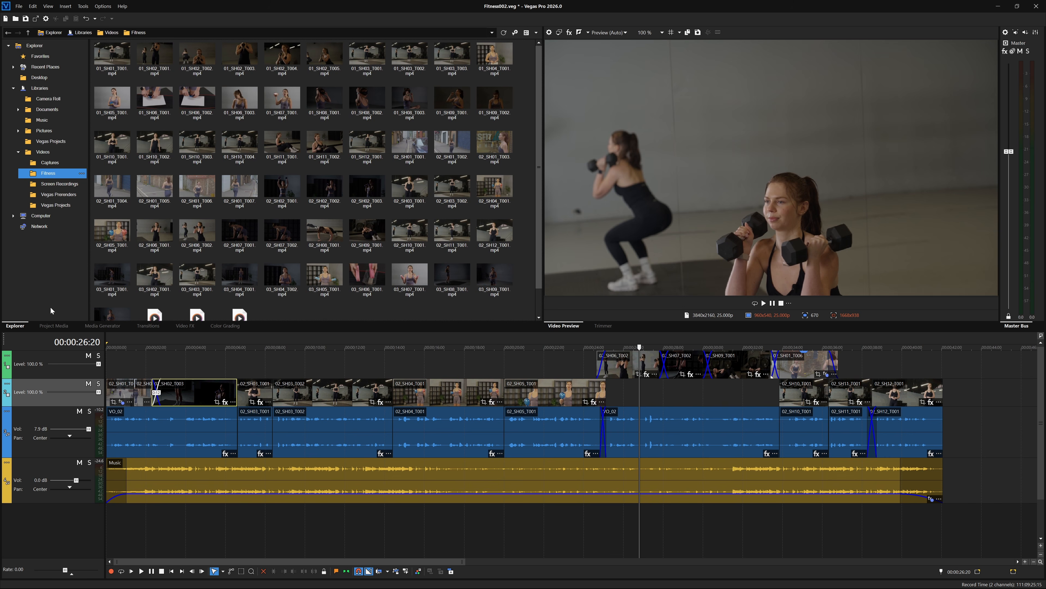
- Look through the Project Media, Transitions, Video FX and Color Grading windows, and return to the Explorer
{"action": "left_click", "coordinate": [54, 326]}
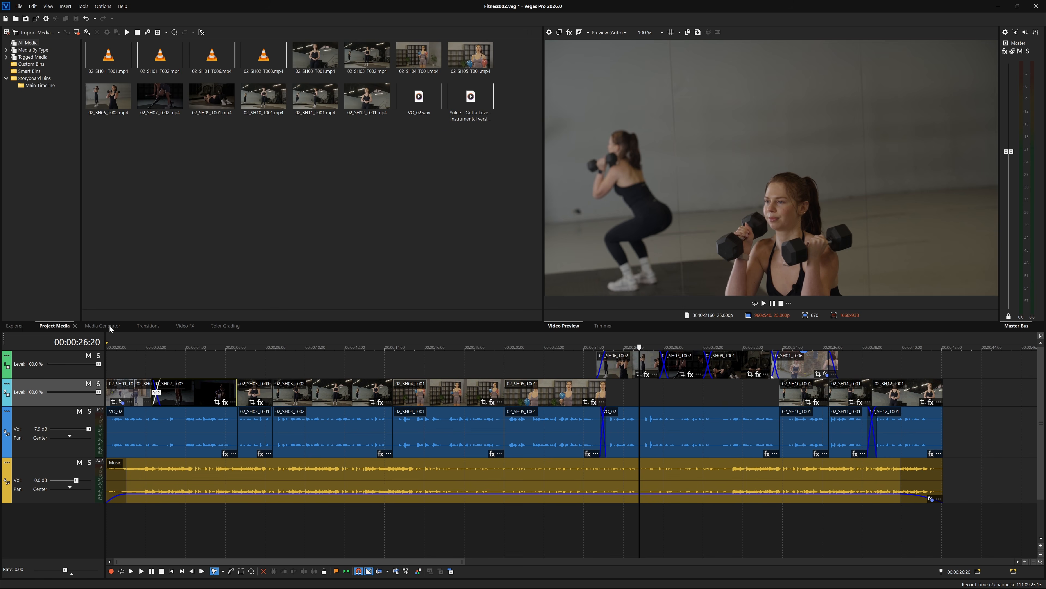
{"action": "left_click", "coordinate": [144, 327]}
{"action": "left_click", "coordinate": [185, 326]}
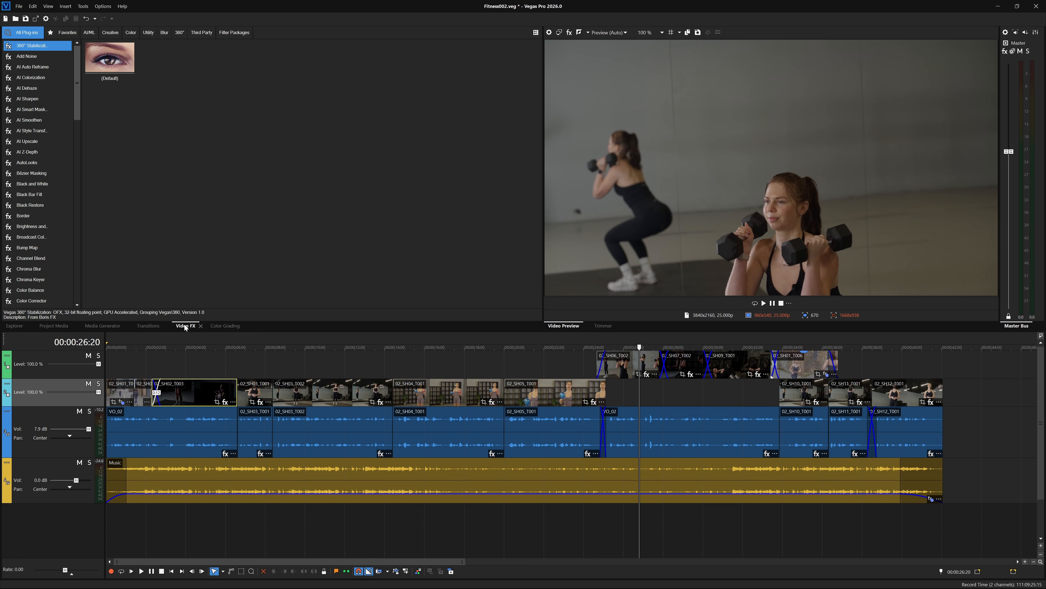
{"action": "left_click", "coordinate": [222, 325]}
{"action": "left_click", "coordinate": [14, 326]}
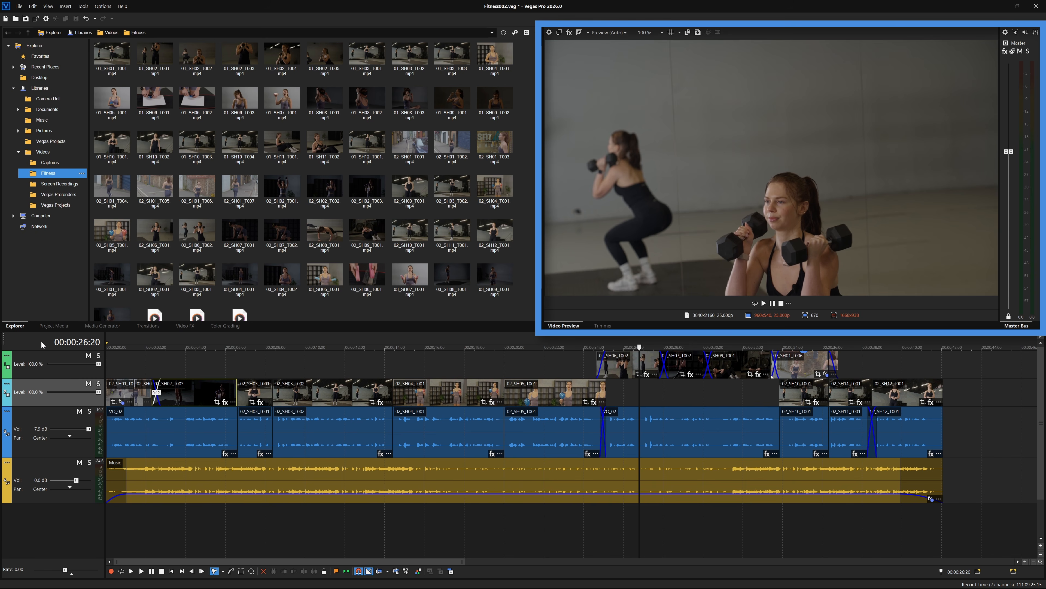
- Preview the timeline playback and move the playhead back to about 00:00:06:07
{"action": "key", "text": "space"}
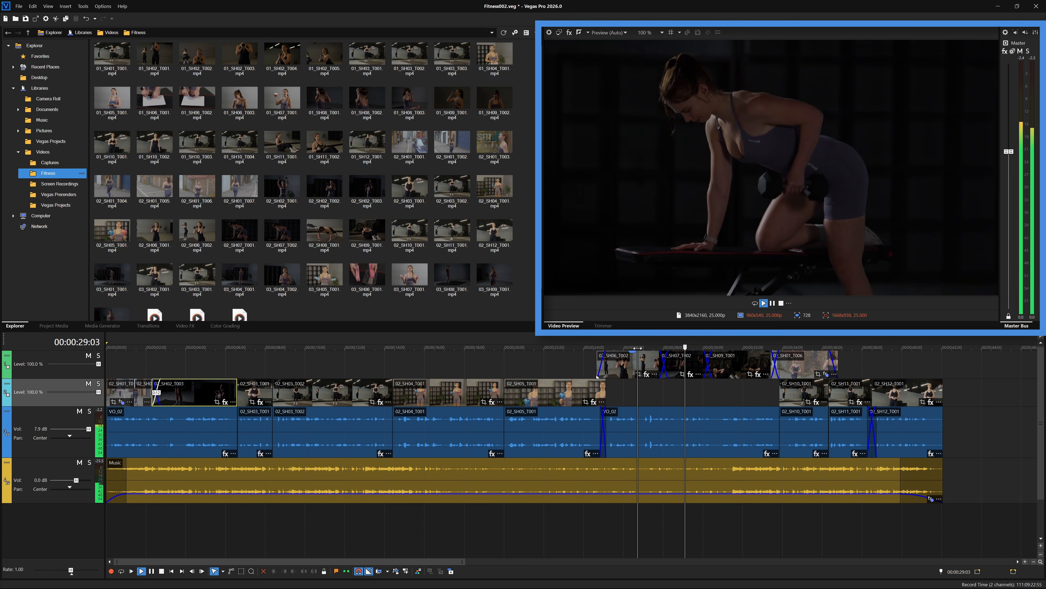
{"action": "key", "text": "Return"}
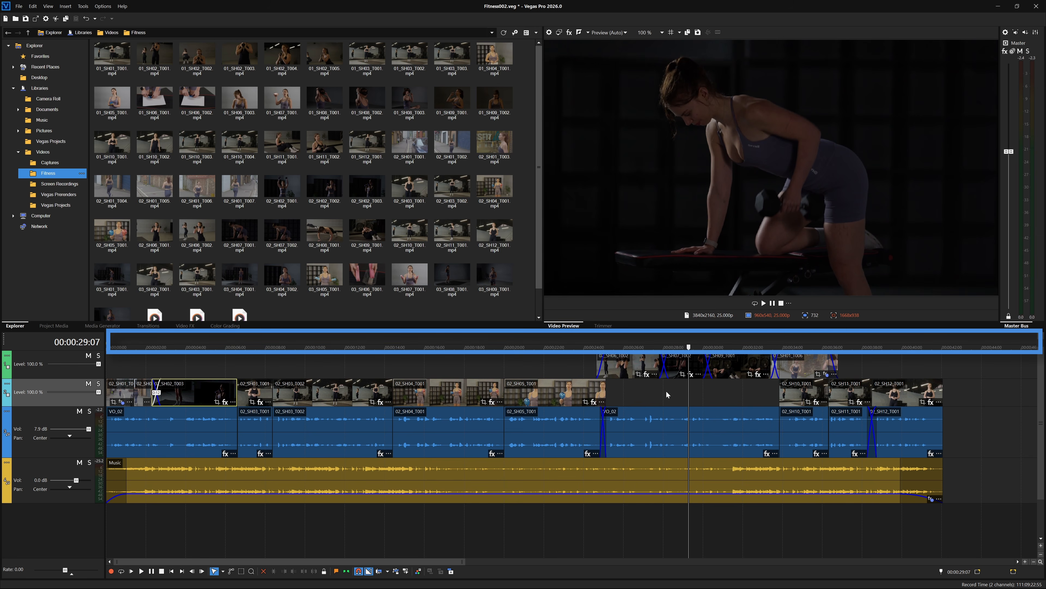
{"action": "left_click_drag", "start_coordinate": [688, 347], "coordinate": [231, 320]}
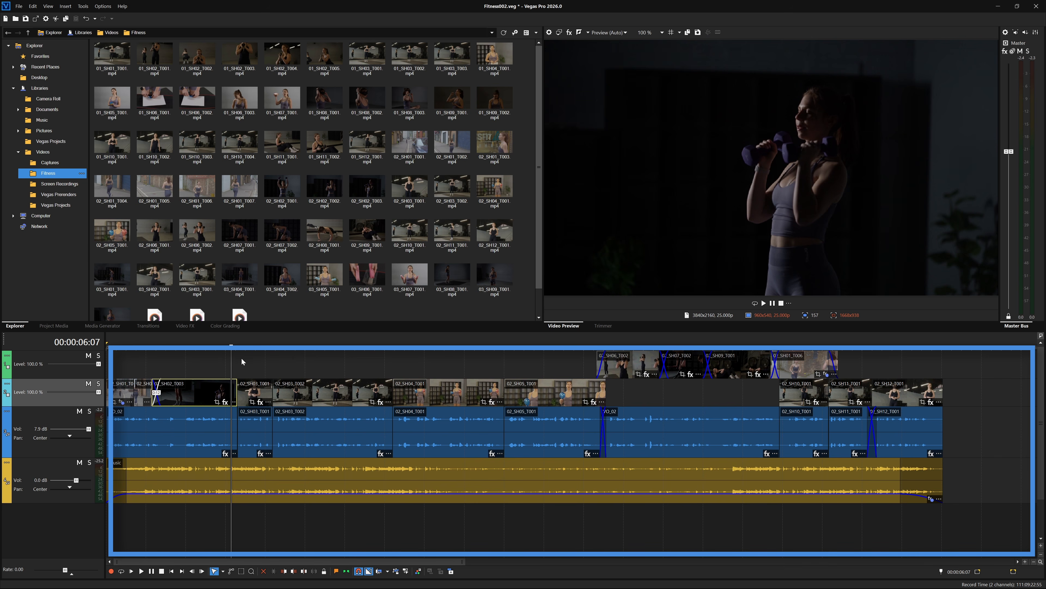
- Inspect individual timeline clips on both video tracks, from 02_SH03_T002 through 02_SH12_T001 and back to 02_SH02_T003
{"action": "left_click", "coordinate": [325, 396]}
{"action": "left_click", "coordinate": [438, 396]}
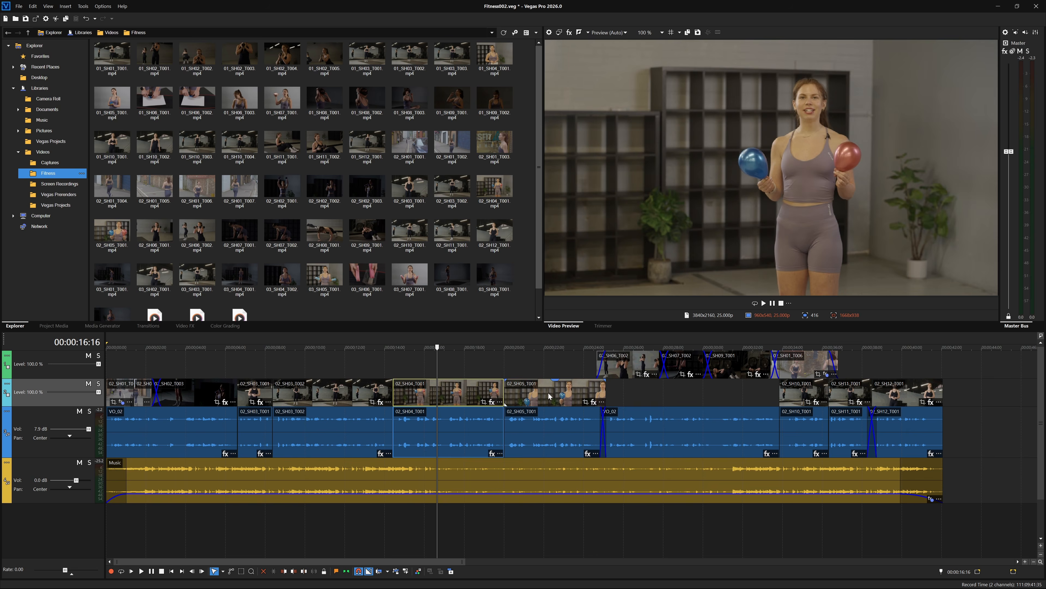
{"action": "left_click", "coordinate": [529, 394]}
{"action": "left_click", "coordinate": [636, 365]}
{"action": "left_click", "coordinate": [798, 373]}
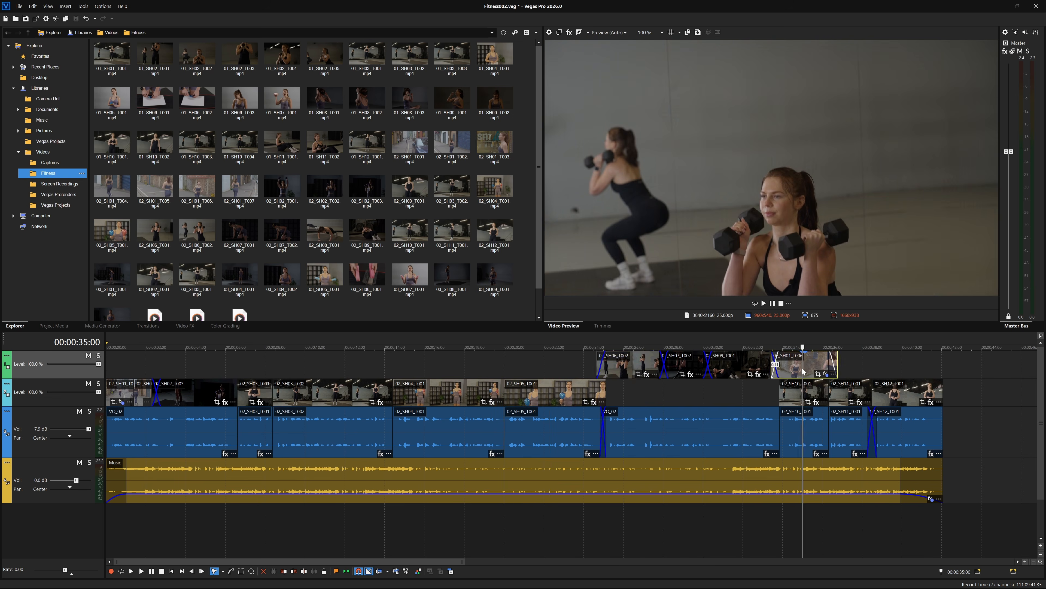
{"action": "left_click", "coordinate": [899, 392]}
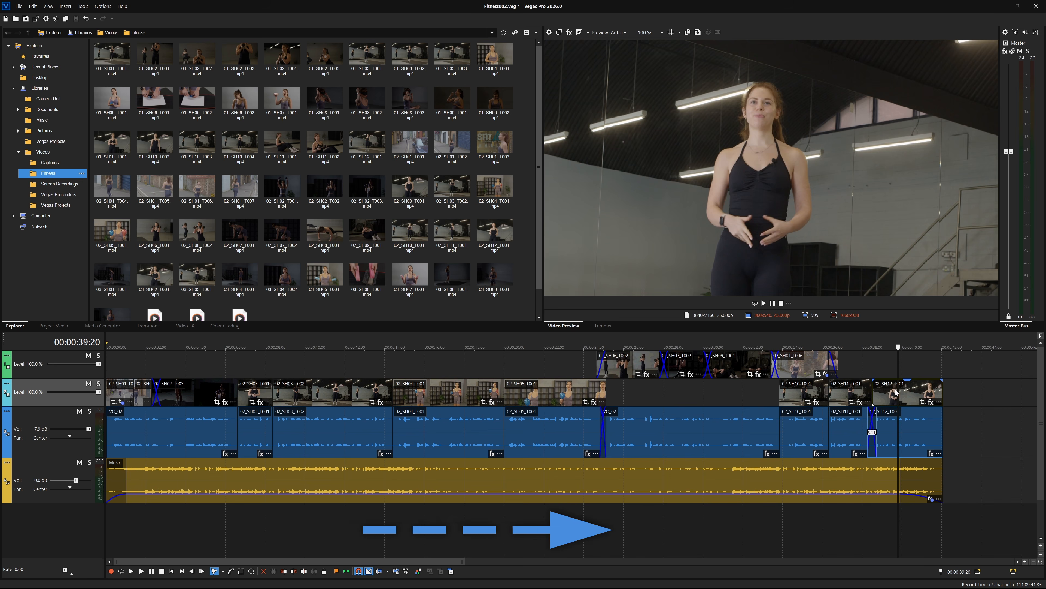
{"action": "left_click", "coordinate": [222, 396]}
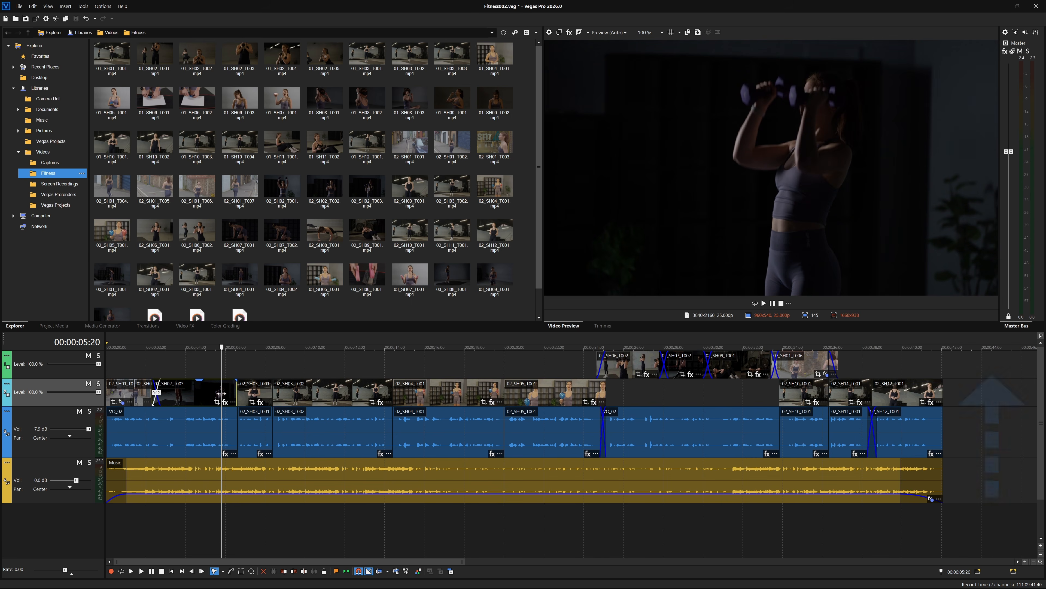
{"action": "left_click", "coordinate": [233, 394]}
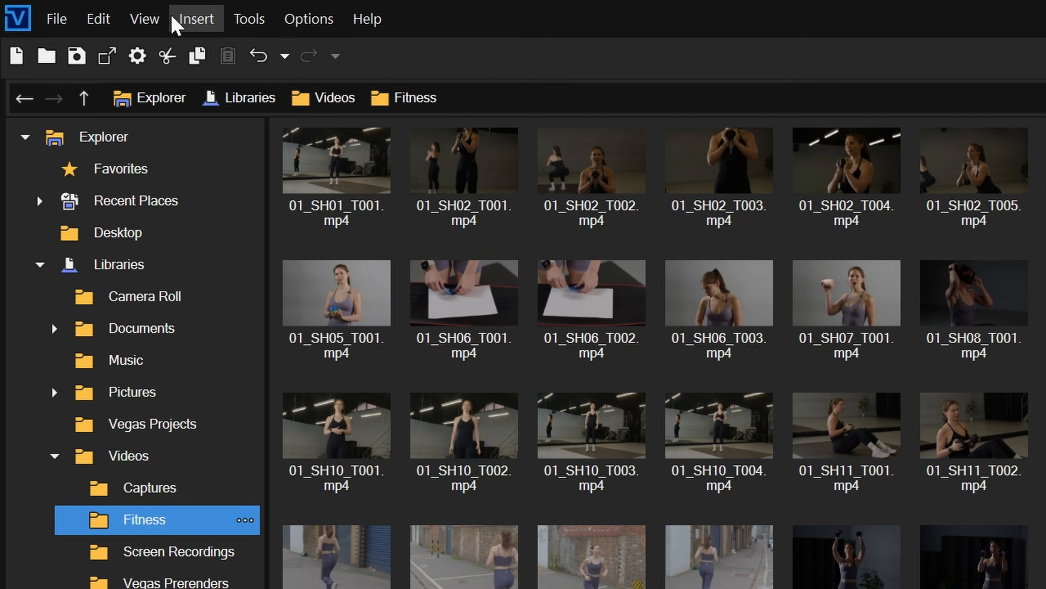
- Reset the window arrangement to the Default Layout
{"action": "left_click", "coordinate": [50, 6]}
{"action": "mouse_move", "coordinate": [264, 107]}
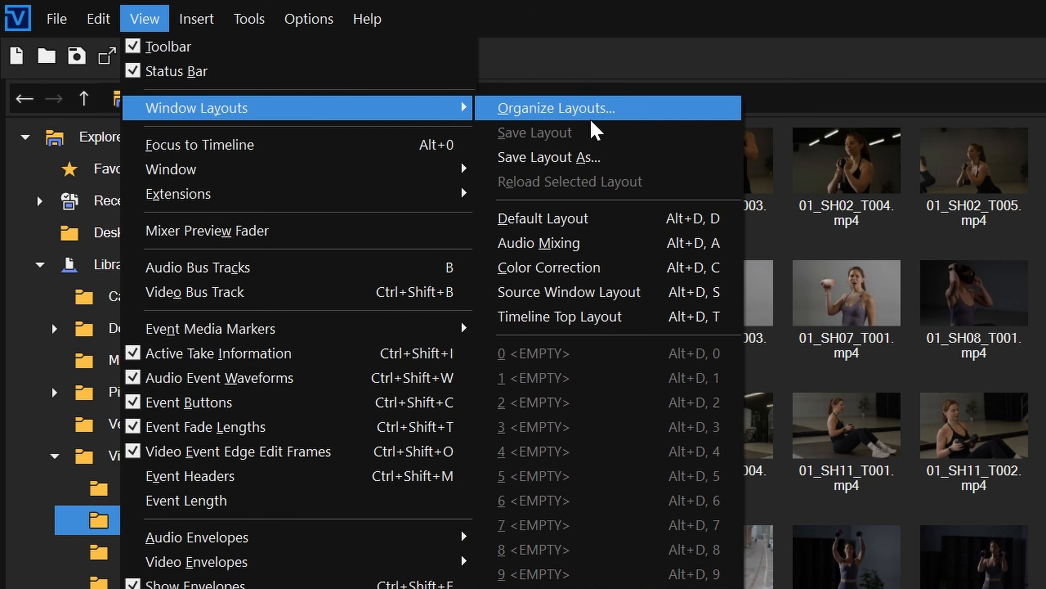
{"action": "left_click", "coordinate": [625, 222]}
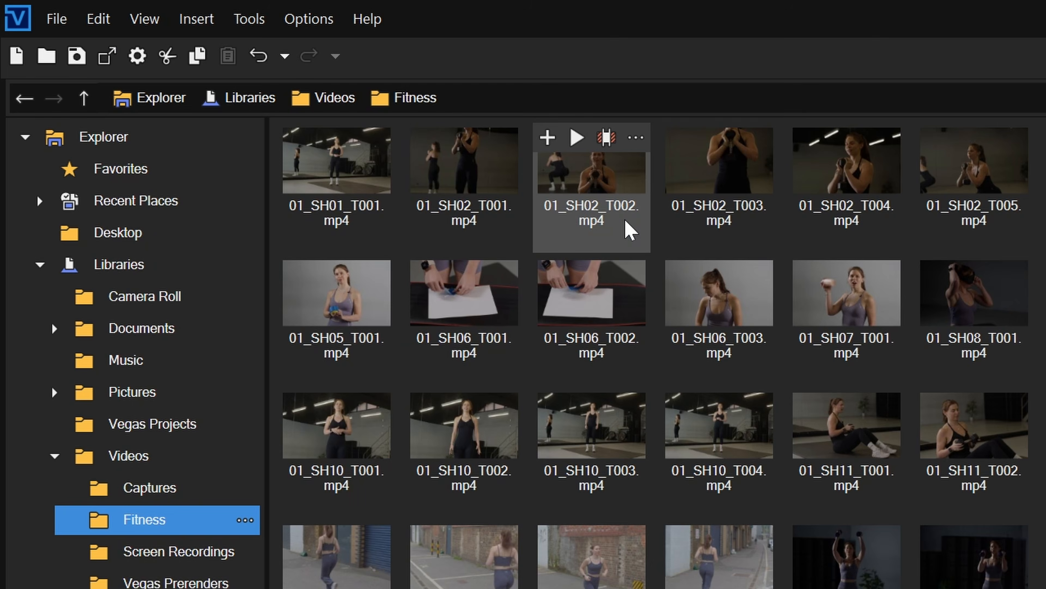